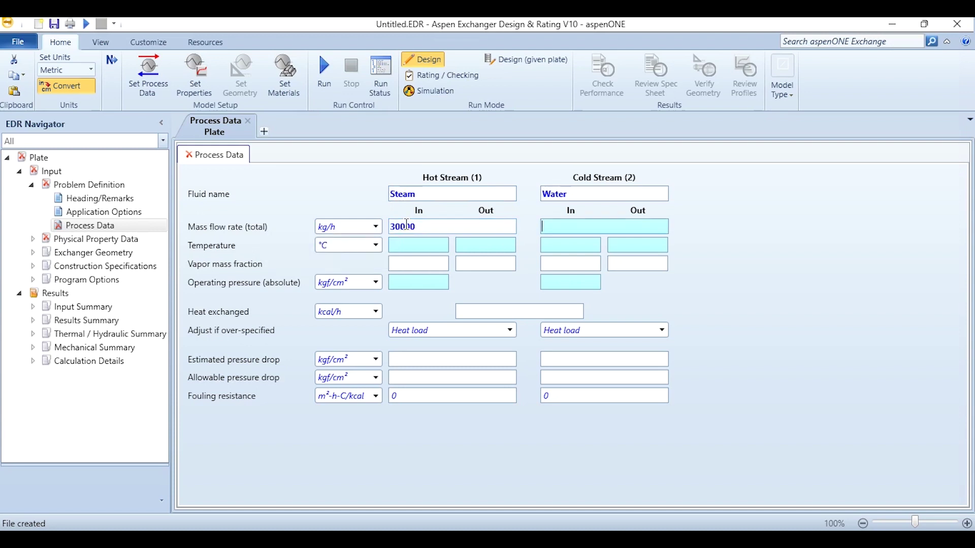
# Set the cold stream's mass flow rate to 1100000 kg/h and the inlet temperatures to 160 °C hot and 25 °C cold.
pyautogui.write('1100000')
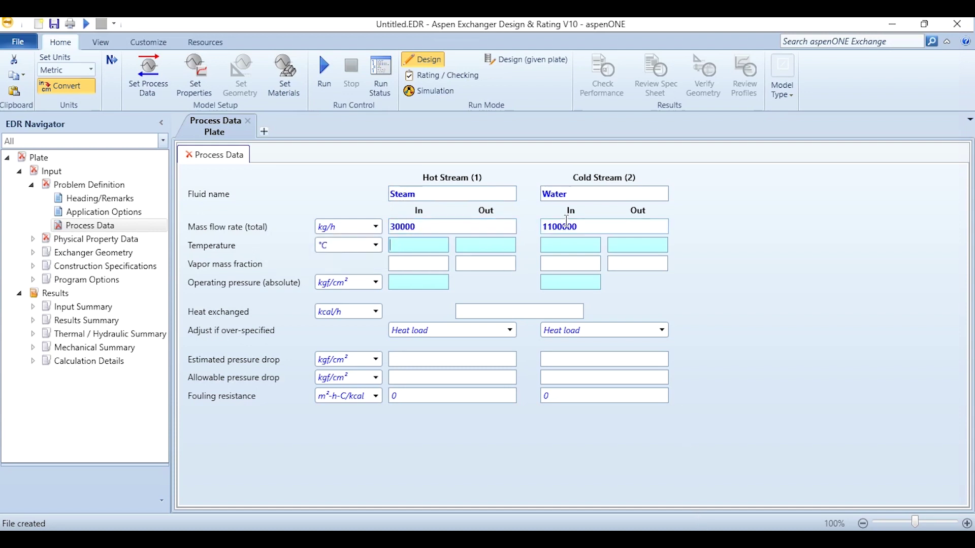
pyautogui.press('Tab')
pyautogui.write('160')
pyautogui.press('Tab')
pyautogui.write('25')
pyautogui.press('Tab')
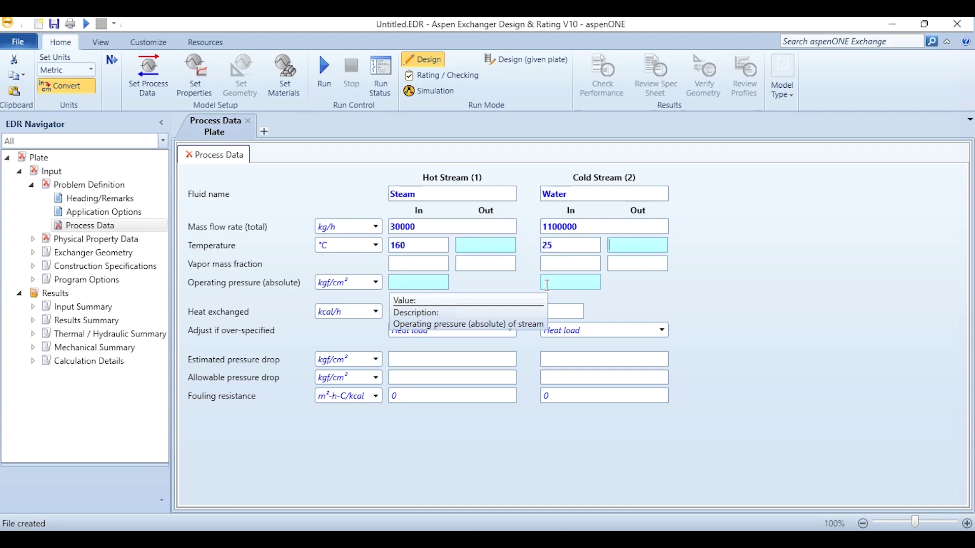
# Set the hot stream's vapor mass fraction to 1 at the inlet and 0 at the outlet.
pyautogui.press('Tab')
pyautogui.write('1')
pyautogui.press('Tab')
pyautogui.write('0')
pyautogui.press('Tab')
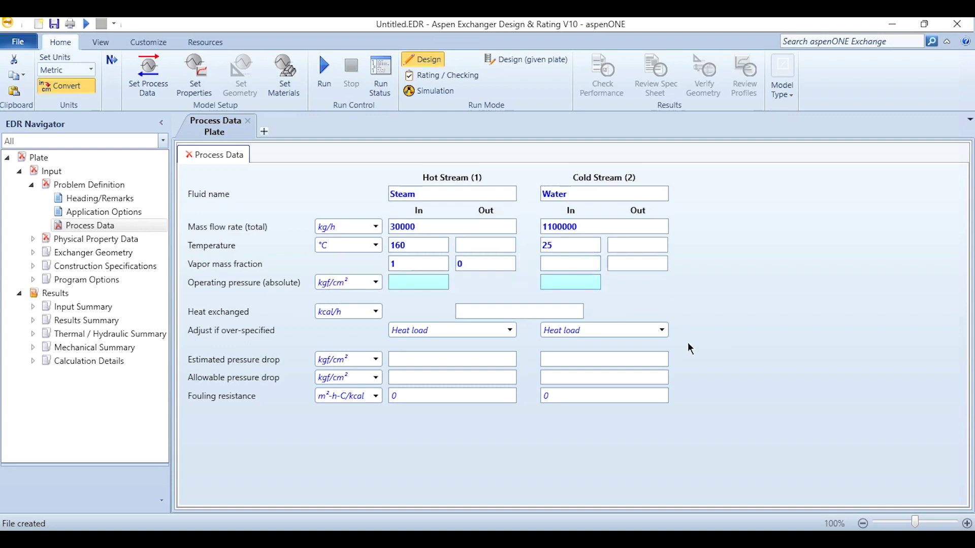
# Switch the operating pressure unit to bar and enter 5 for the hot stream and 7 for the cold stream.
pyautogui.click(376, 283)
pyautogui.click(345, 294)
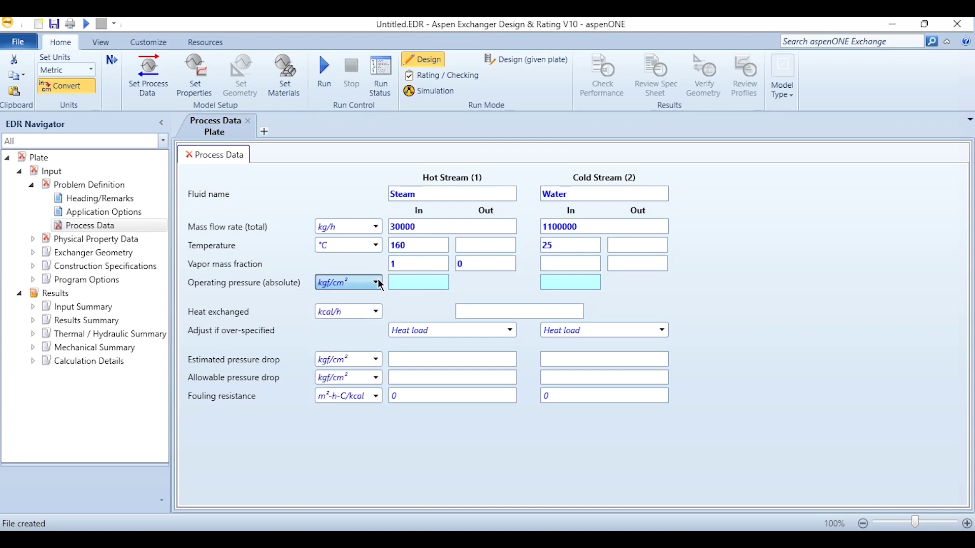
pyautogui.click(421, 281)
pyautogui.write('5')
pyautogui.press('Tab')
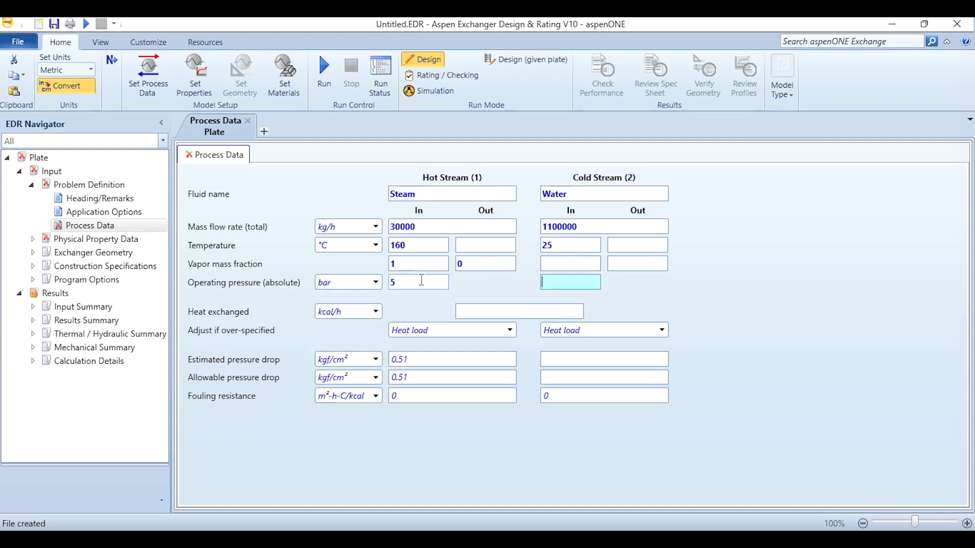
pyautogui.write('7')
pyautogui.press('Tab')
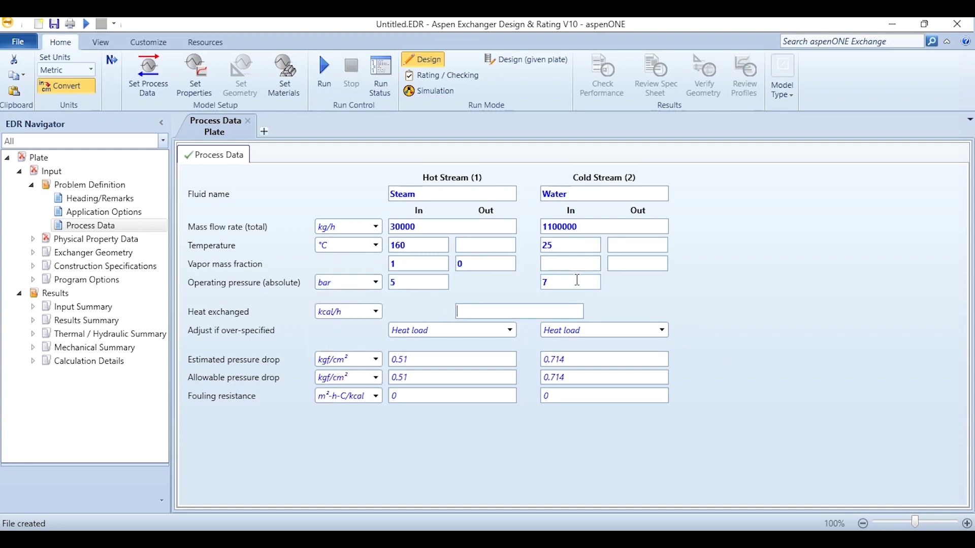
# Switch the estimated pressure drop unit to bar and enter 0.1 for the hot stream and 0.2 for the cold stream.
pyautogui.click(353, 366)
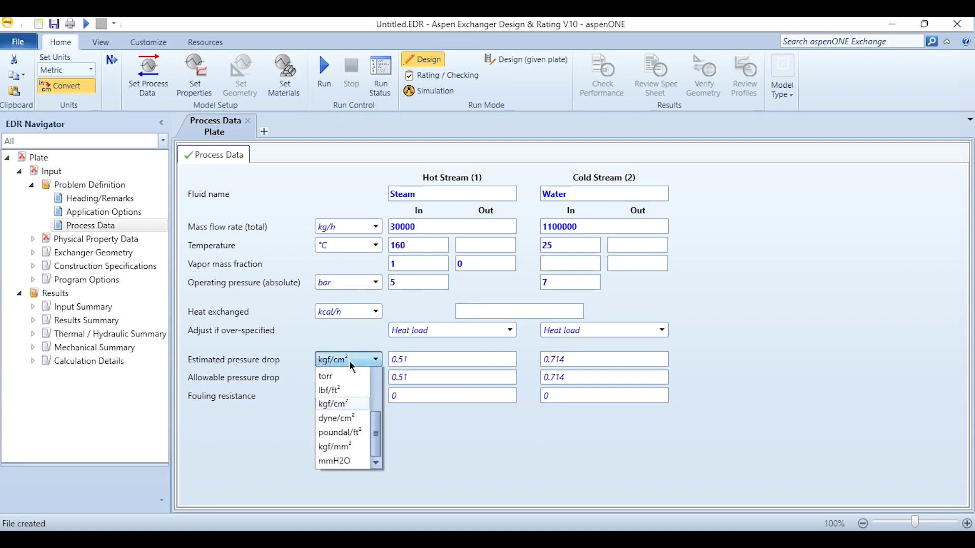
pyautogui.click(353, 367)
pyautogui.press('b')
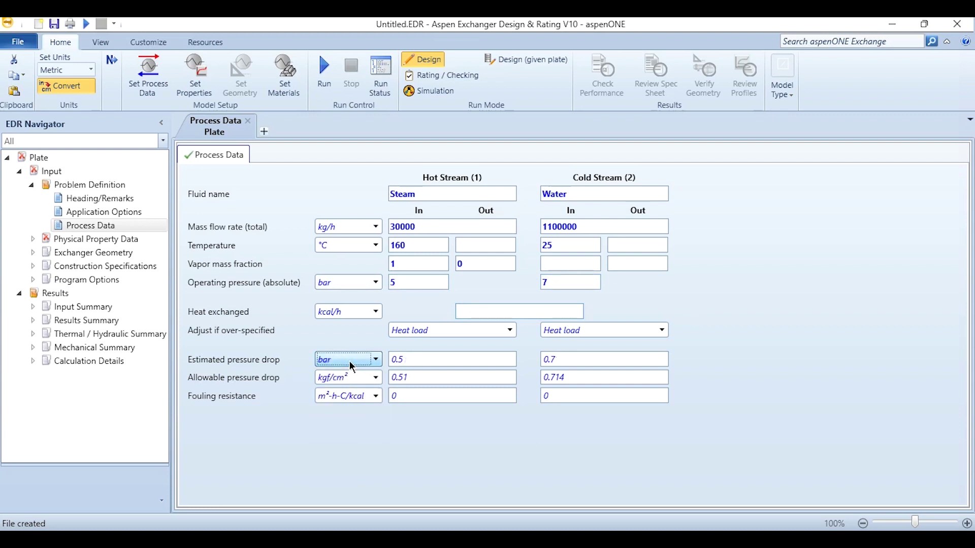
pyautogui.doubleClick(399, 361)
pyautogui.write('0.1')
pyautogui.press('Return')
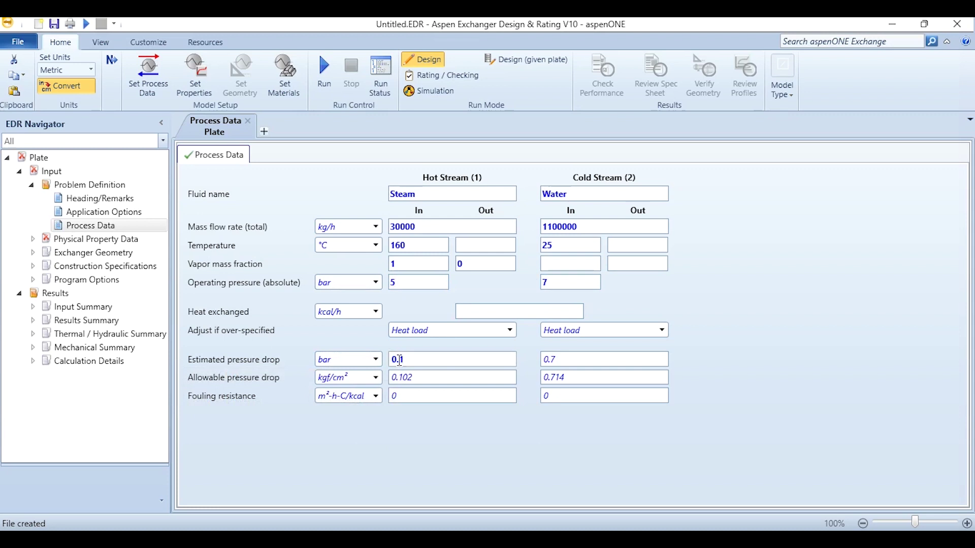
pyautogui.press('Tab')
pyautogui.write('0.2')
pyautogui.press('Return')
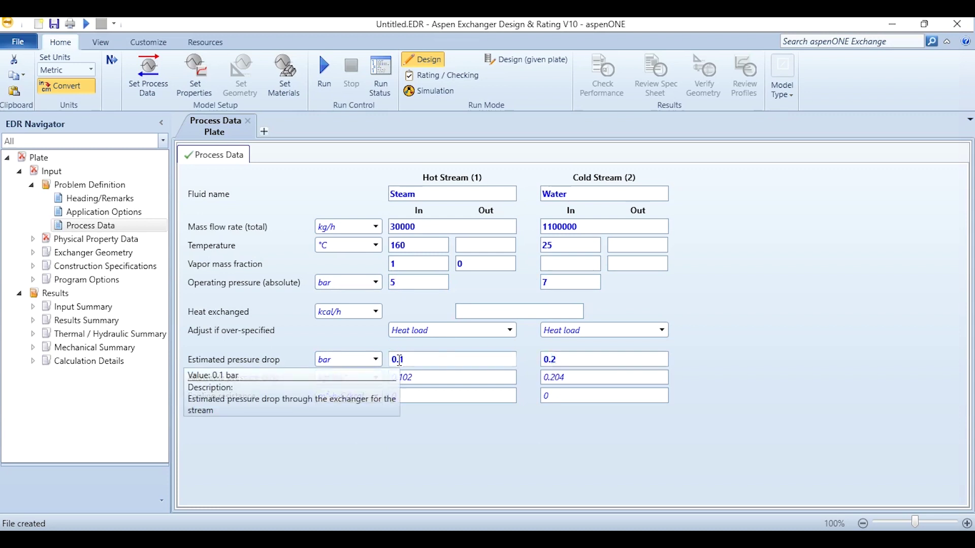
# Switch the allowable pressure drop unit to bar and enter 0.4 for the hot stream and 0.5 for the cold stream.
pyautogui.click(352, 378)
pyautogui.click(345, 391)
pyautogui.click(412, 377)
pyautogui.write('0.4')
pyautogui.press('Return')
pyautogui.press('Tab')
pyautogui.write('5')
pyautogui.press('Return')
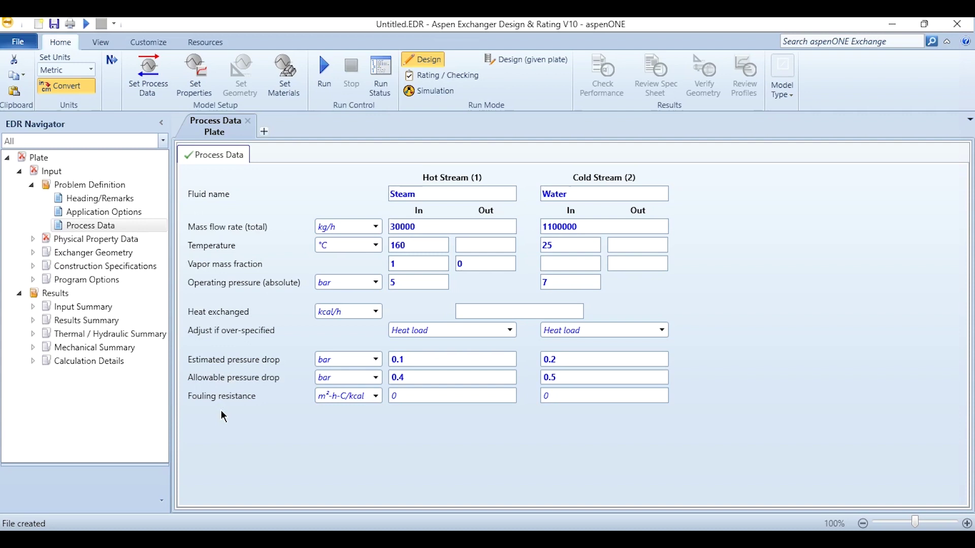
# Set the fouling resistance to 0.00012 m²-h-C/kcal for both the hot and cold streams.
pyautogui.click(510, 395)
pyautogui.write('0.00012')
pyautogui.click(616, 393)
pyautogui.click(661, 396)
pyautogui.click(637, 409)
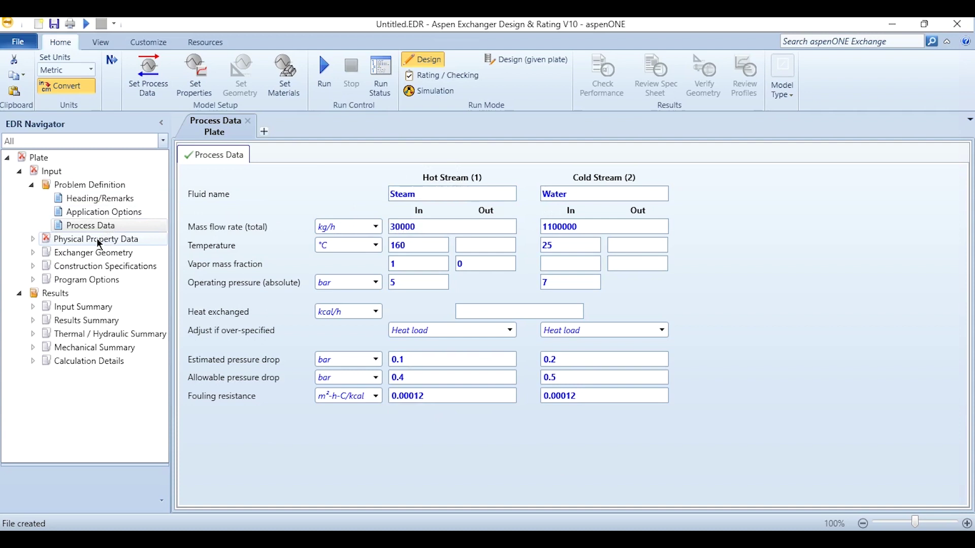
# Set the hot stream's physical property package to Aspen Properties and search the compound databank for water.
pyautogui.click(32, 239)
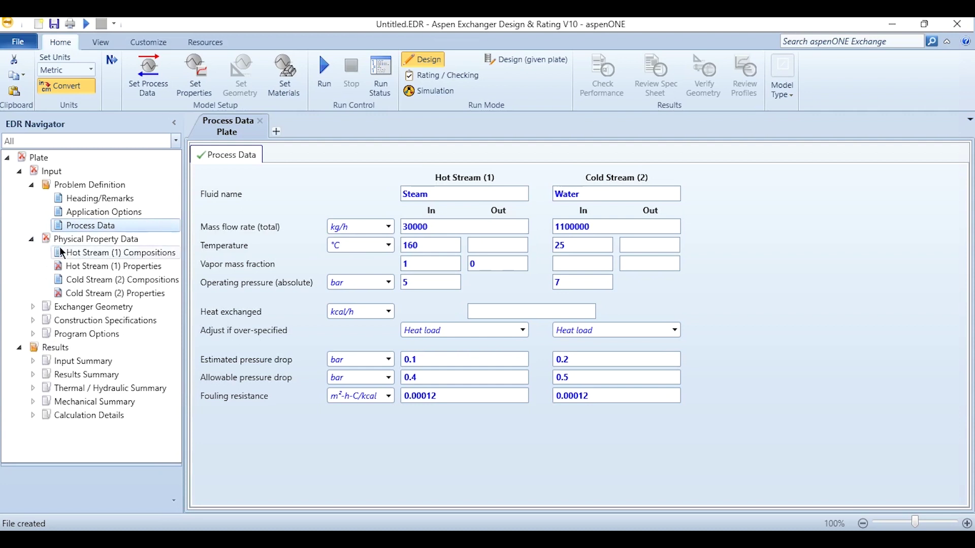
pyautogui.click(80, 256)
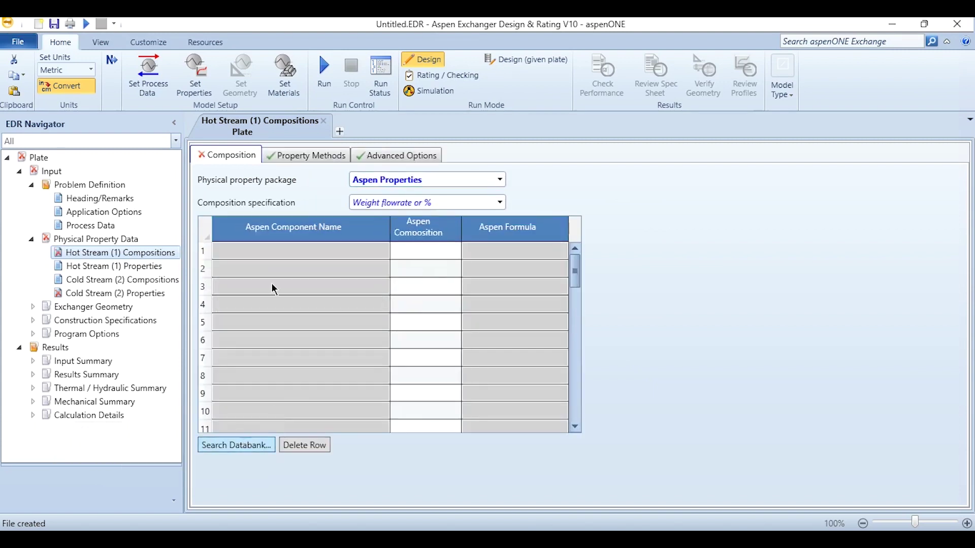
pyautogui.write('water')
pyautogui.press('Return')
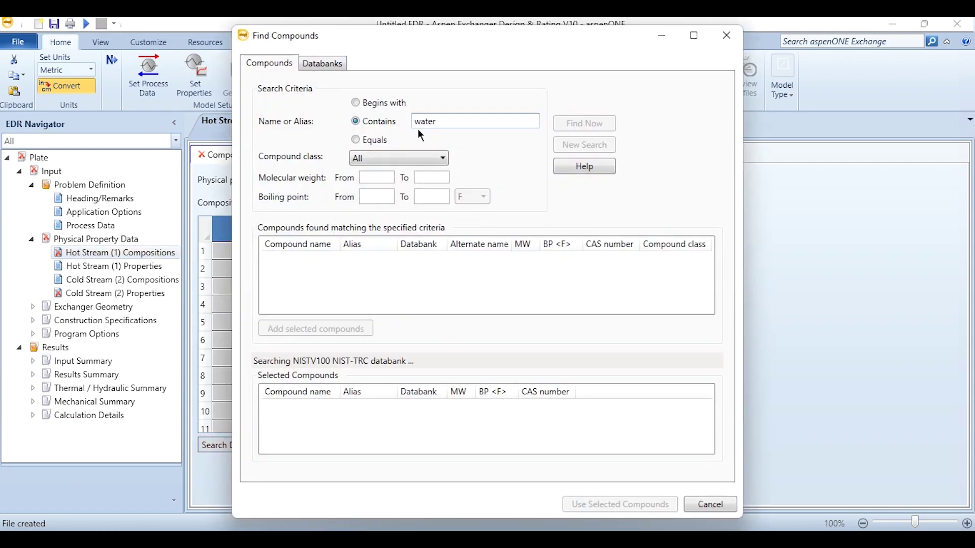
# Add the WATER (H2O) compound from the search results to the hot stream's composition.
pyautogui.doubleClick(720, 307)
pyautogui.click(724, 305)
pyautogui.click(323, 288)
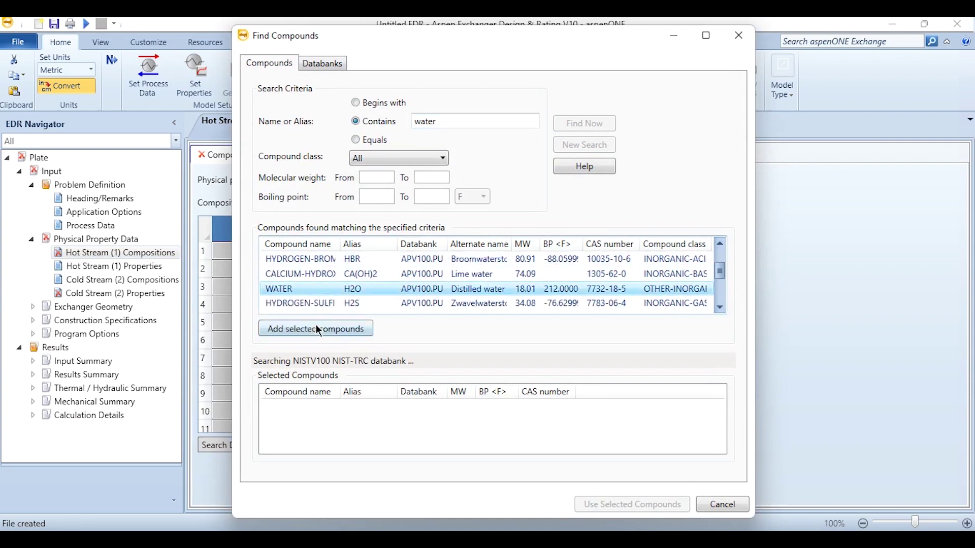
pyautogui.click(319, 330)
pyautogui.click(629, 504)
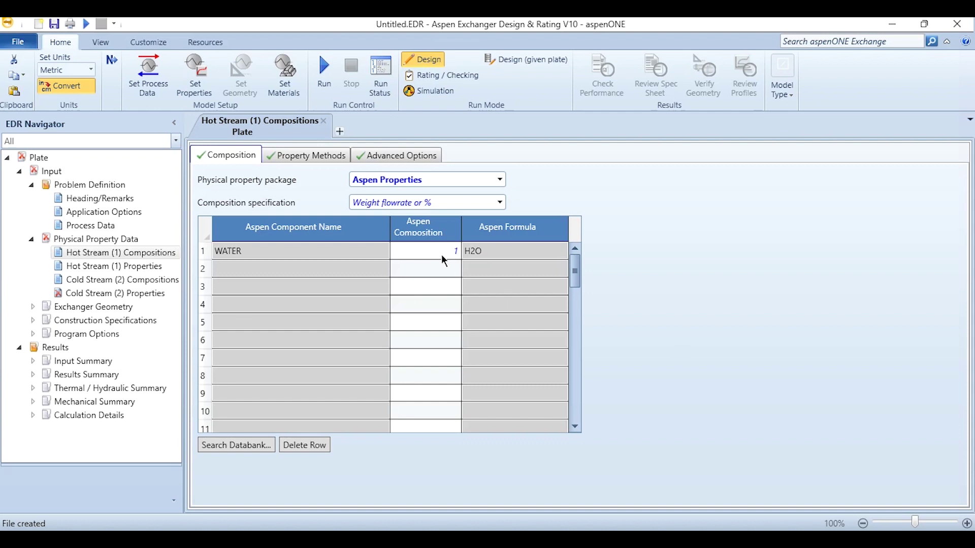
pyautogui.moveTo(441, 255)
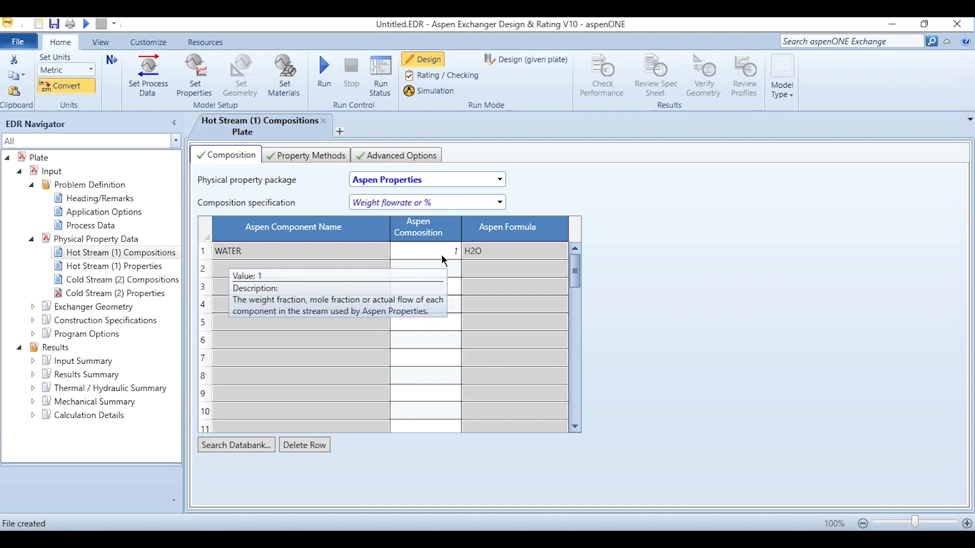
# Set the hot stream's Aspen property method to STEAMNBS.
pyautogui.click(312, 154)
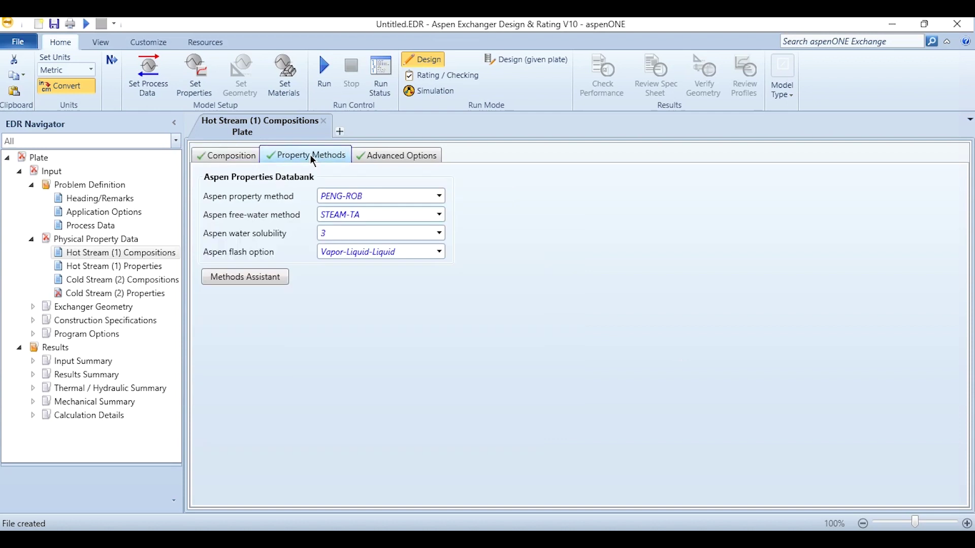
pyautogui.click(398, 197)
pyautogui.press('pagedown')
pyautogui.press('pagedown')
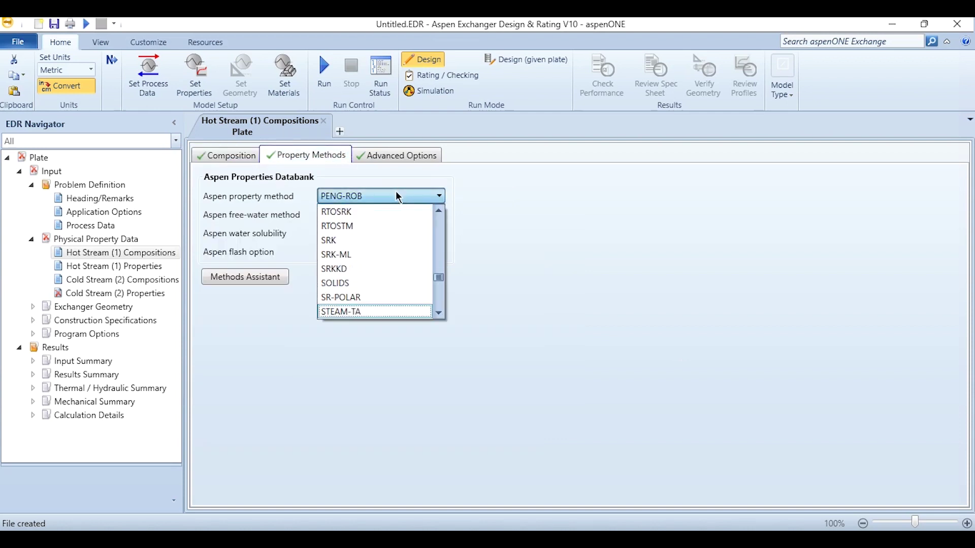
pyautogui.click(398, 196)
pyautogui.write('STEAMNBS')
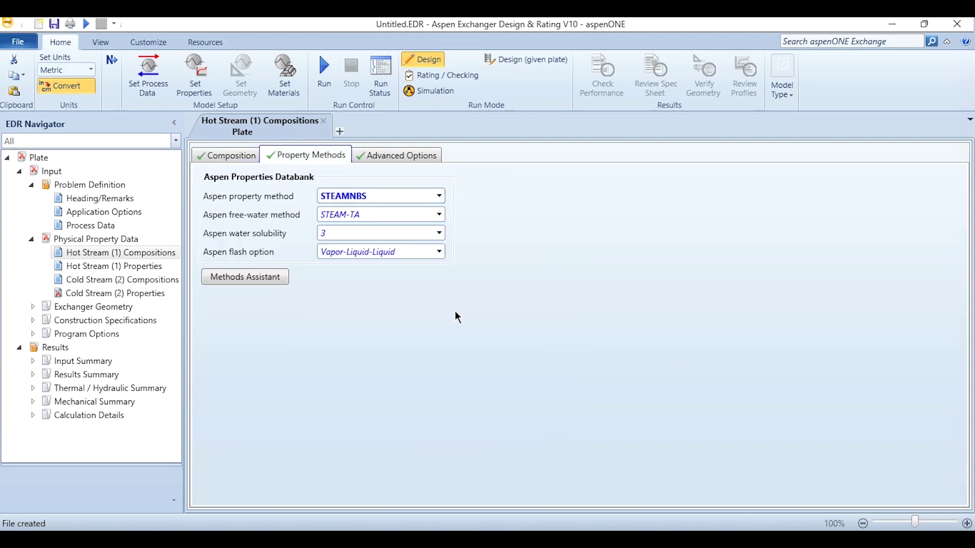
# Set the cold stream's physical property package to Aspen Properties and its Aspen property method to STEAMNBS.
pyautogui.click(167, 278)
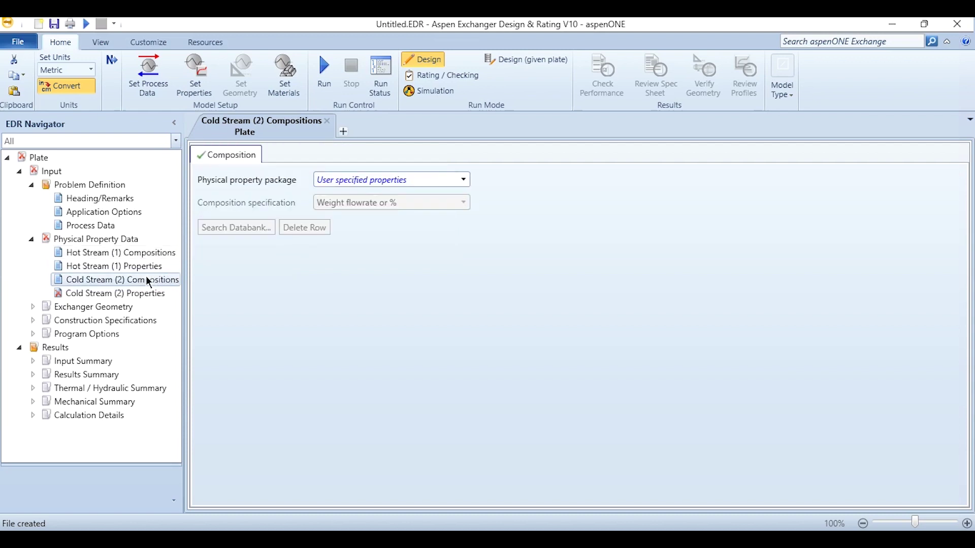
pyautogui.click(413, 179)
pyautogui.click(402, 194)
pyautogui.click(269, 155)
pyautogui.click(380, 197)
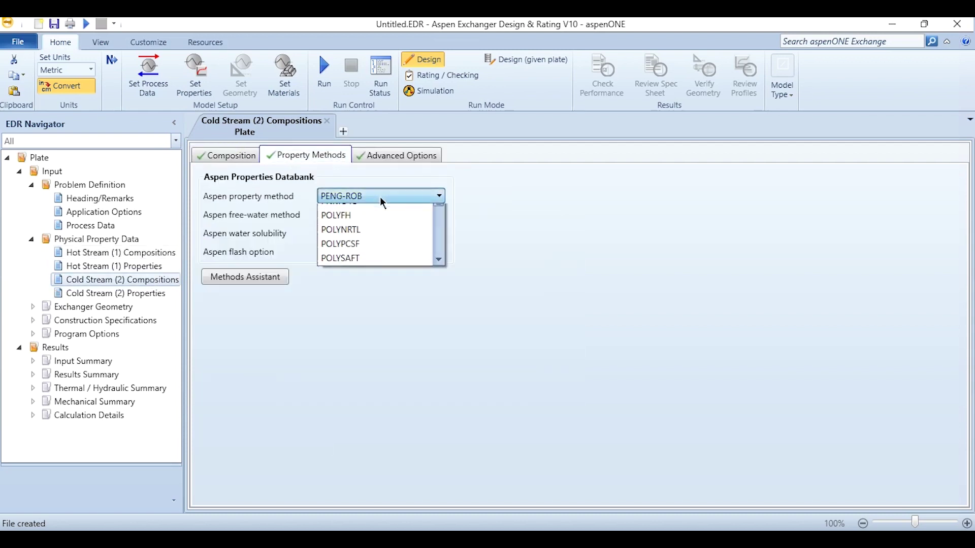
pyautogui.press('Down')
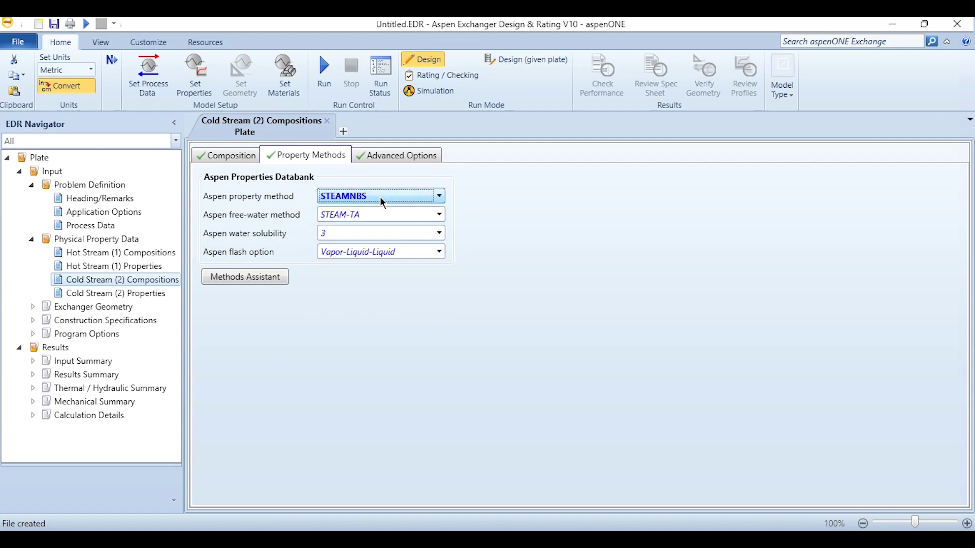
pyautogui.press('Return')
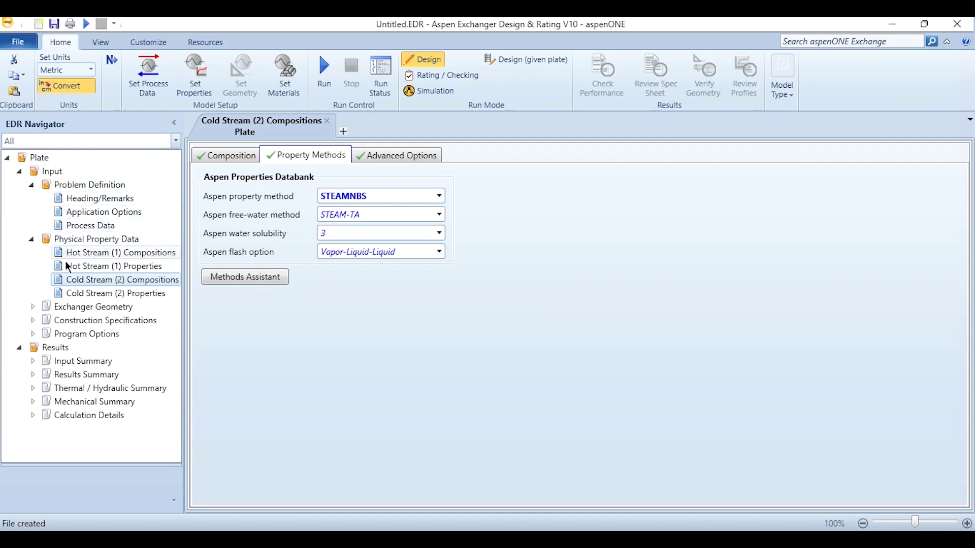
# Run the plate exchanger design and review the Optimization Path and Recap of Designs results.
pyautogui.click(324, 91)
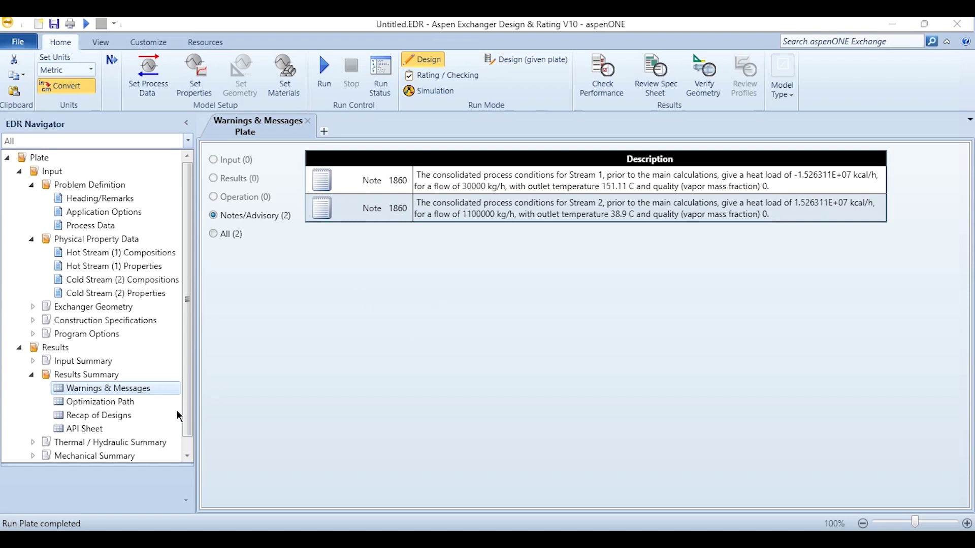
pyautogui.click(121, 400)
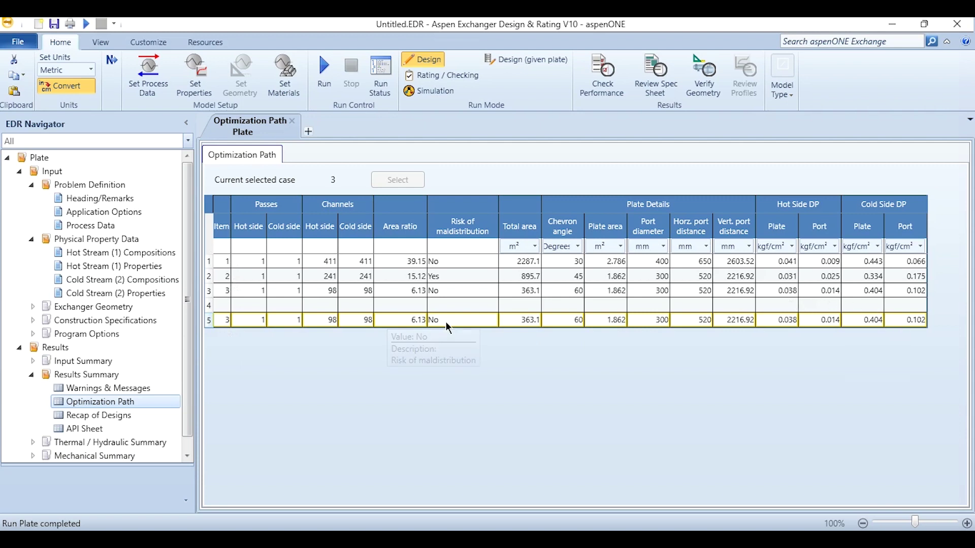
pyautogui.click(111, 412)
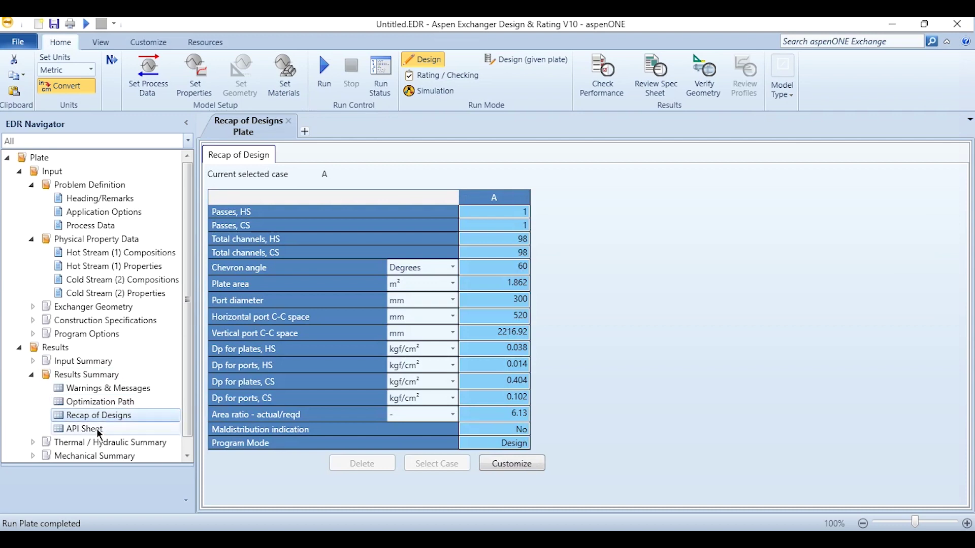
# Review the whole API specification sheet, including where its heading lines are defined in Heading/Remarks.
pyautogui.click(97, 429)
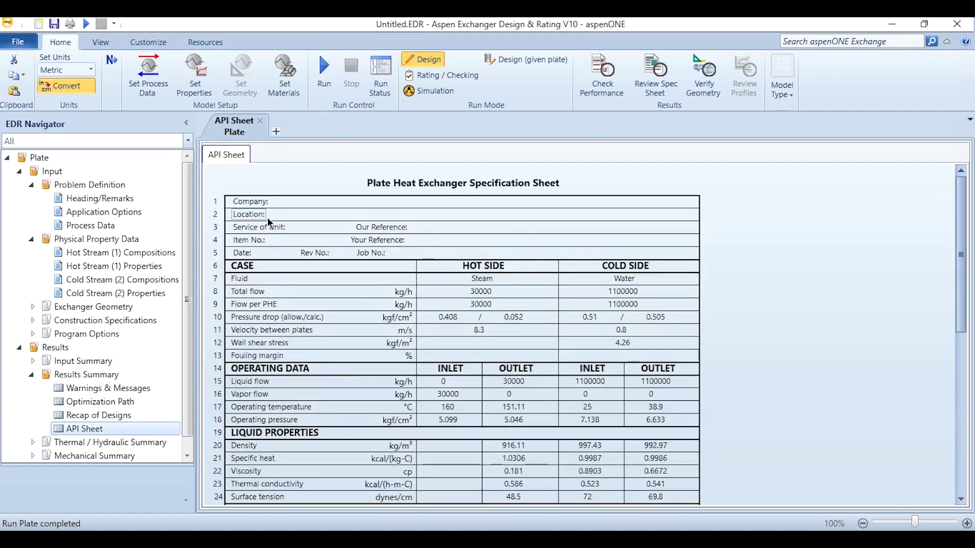
pyautogui.click(287, 227)
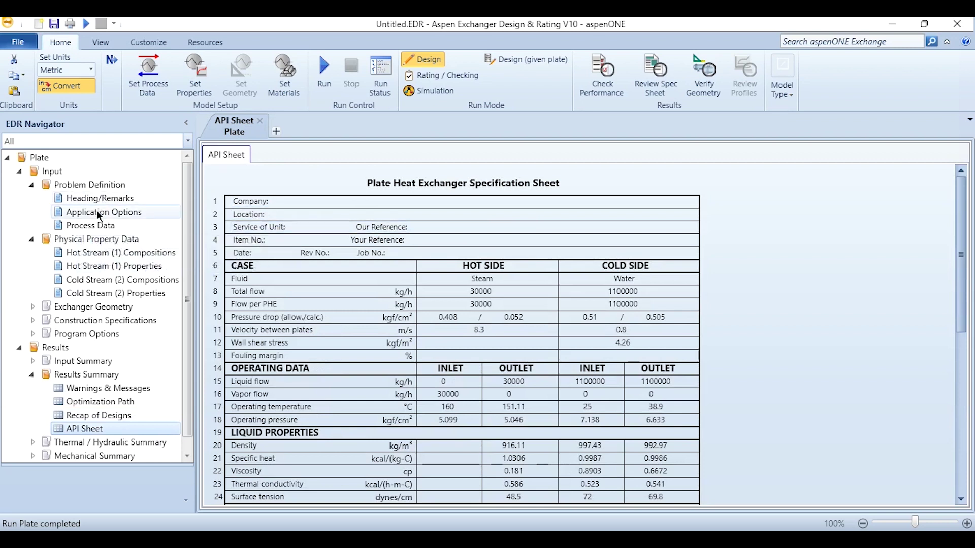
pyautogui.click(117, 198)
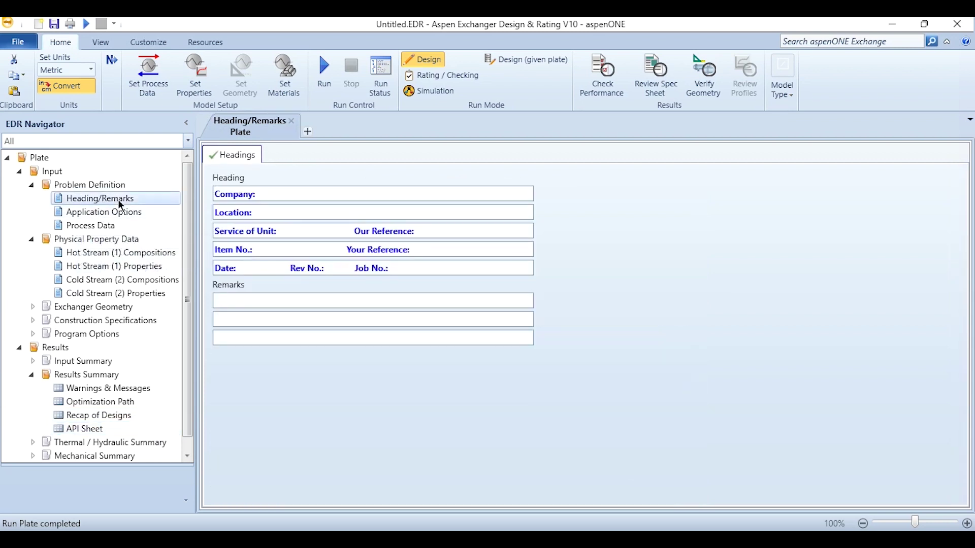
pyautogui.click(107, 428)
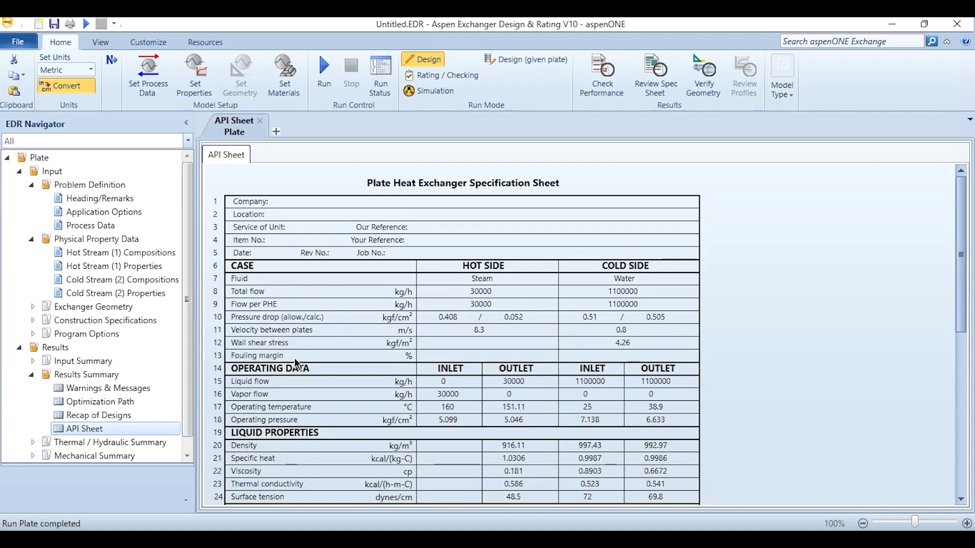
pyautogui.moveTo(962, 313); pyautogui.dragTo(966, 478)
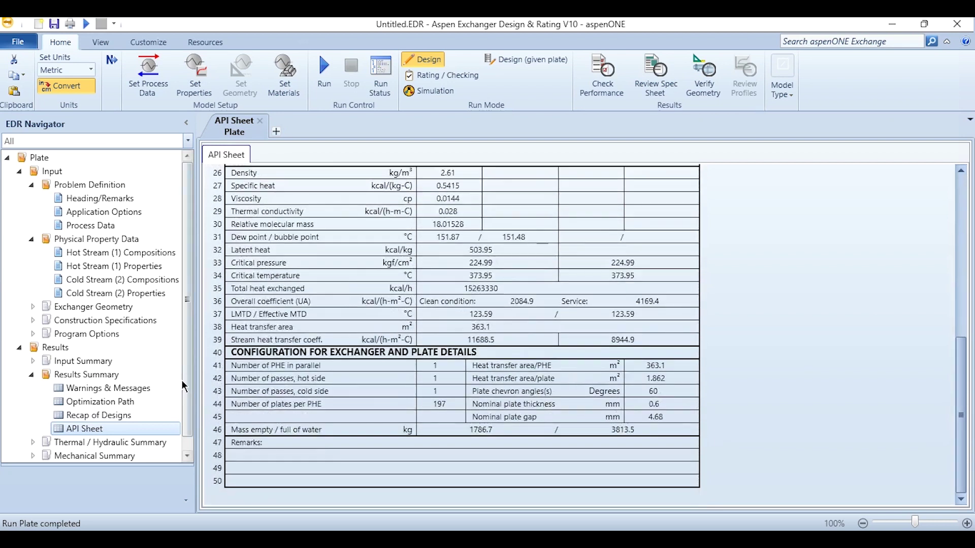
# Review the overall performance results in the Thermal / Hydraulic Summary.
pyautogui.scroll(-1, 192, 415)
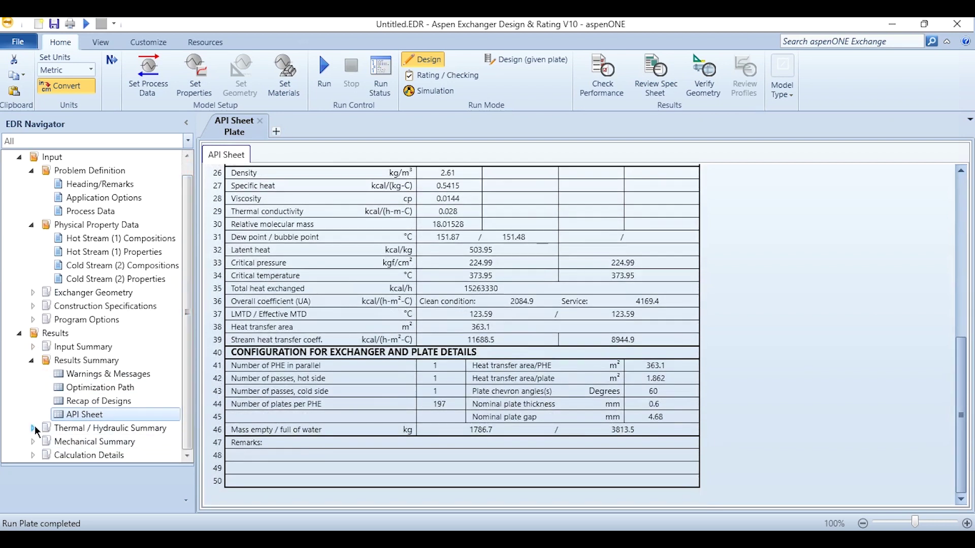
pyautogui.click(32, 429)
pyautogui.click(77, 442)
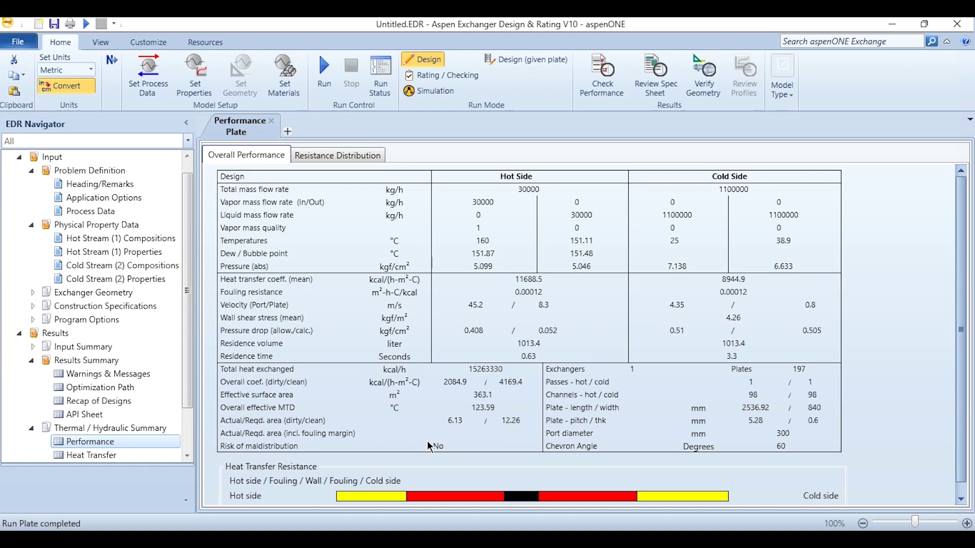
# Review the heat transfer coefficients, pressure drop and methods results in the Thermal / Hydraulic Summary.
pyautogui.scroll(-2, 153, 406)
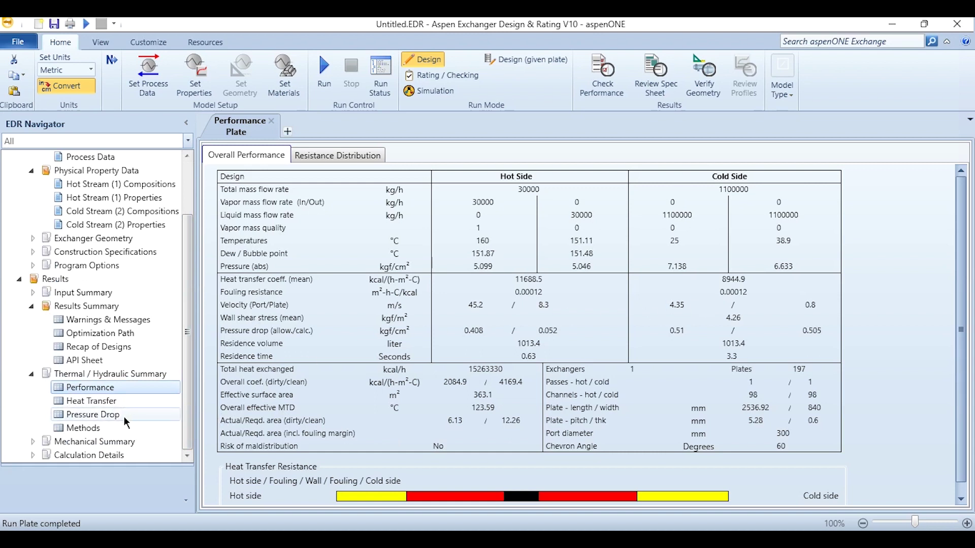
pyautogui.click(108, 404)
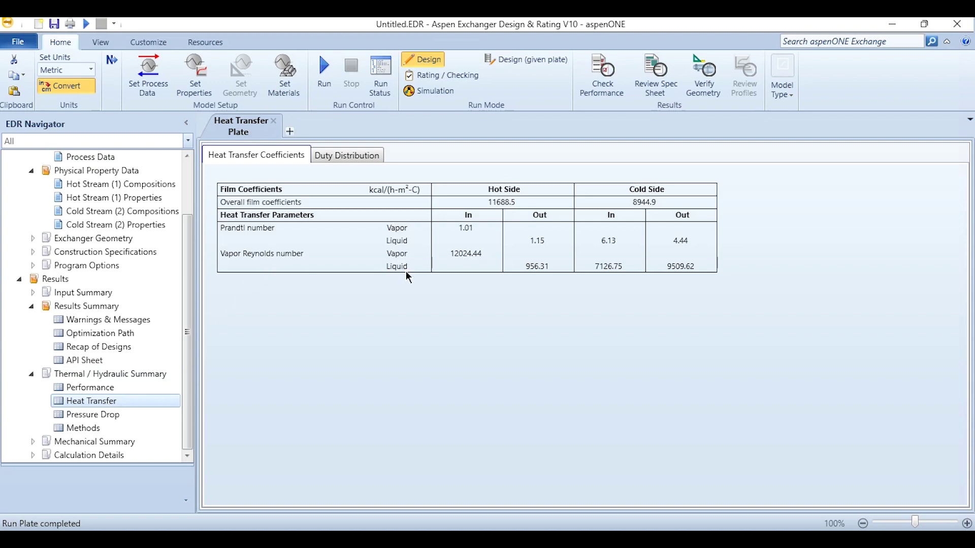
pyautogui.click(104, 415)
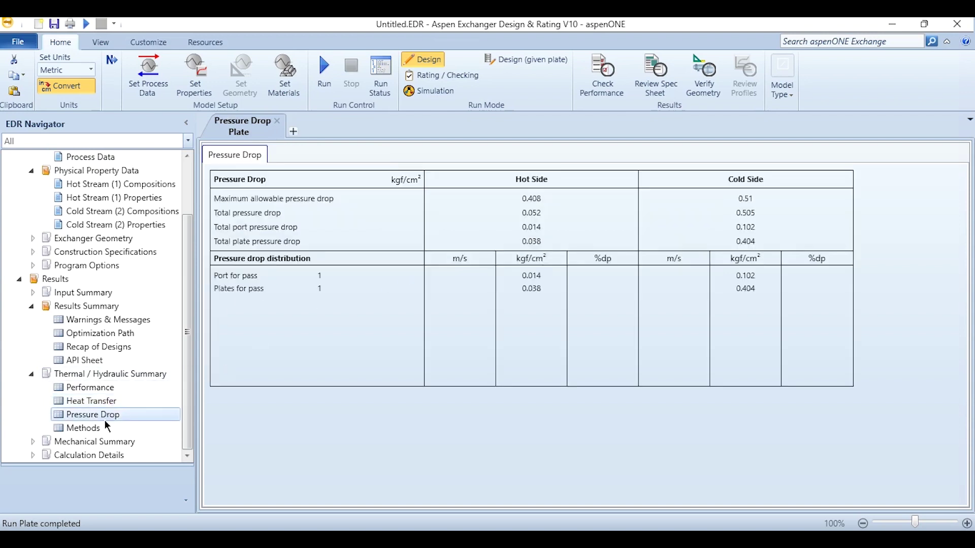
pyautogui.click(94, 428)
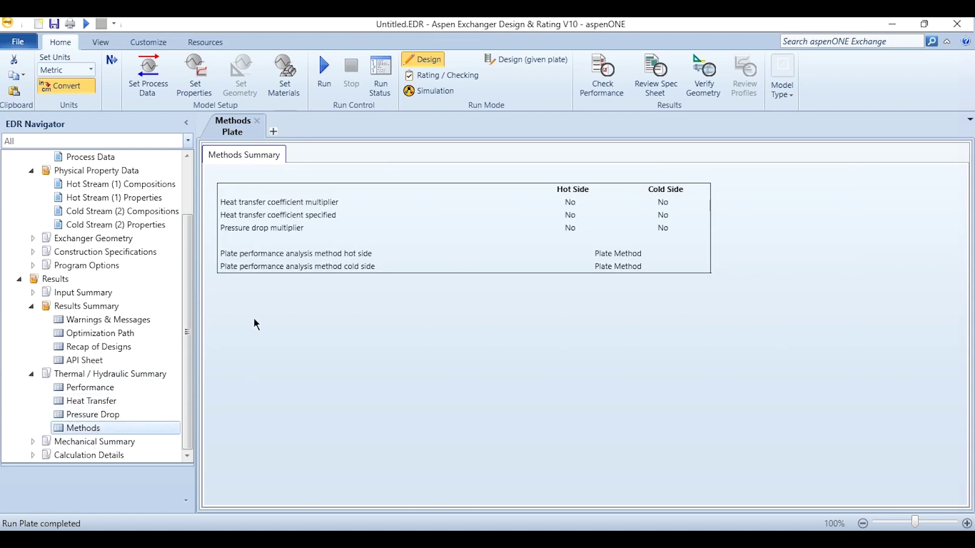
# Review the exchanger geometry, exchanger diagram and Cost / Weights results in the Mechanical Summary.
pyautogui.click(32, 442)
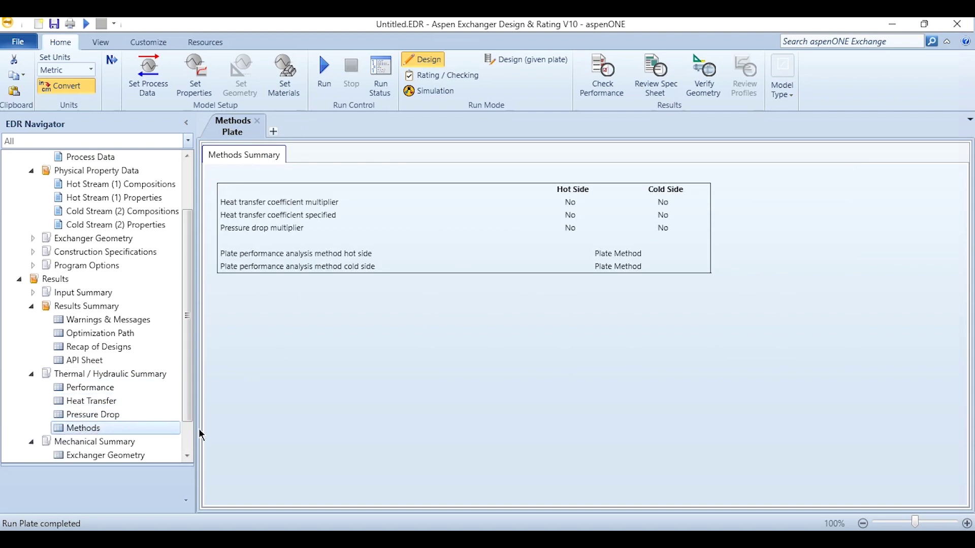
pyautogui.scroll(-1, 189, 443)
pyautogui.click(126, 415)
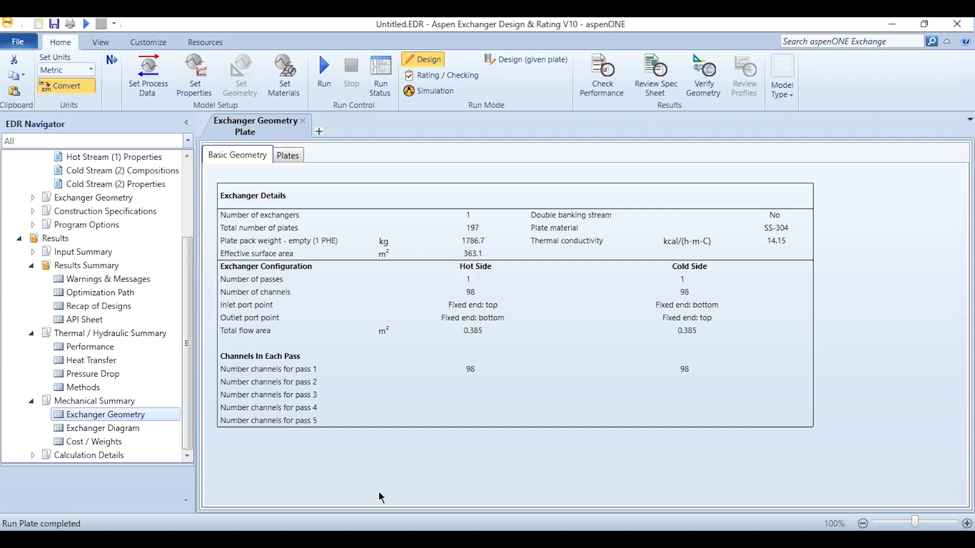
pyautogui.click(79, 428)
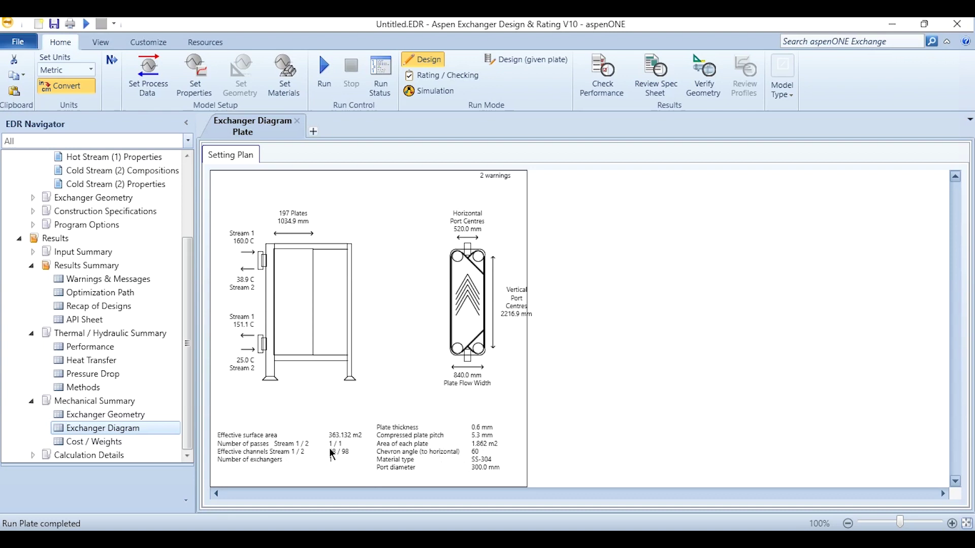
pyautogui.click(94, 445)
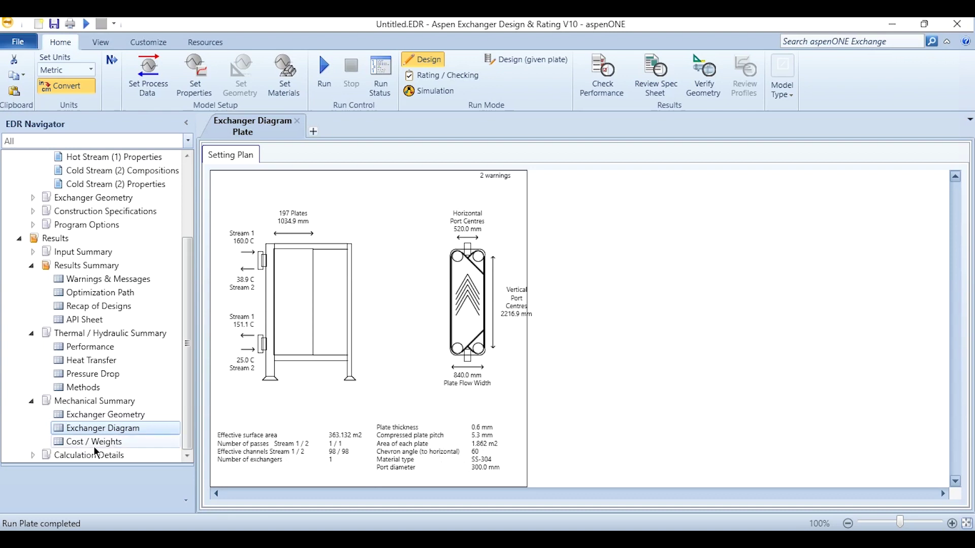